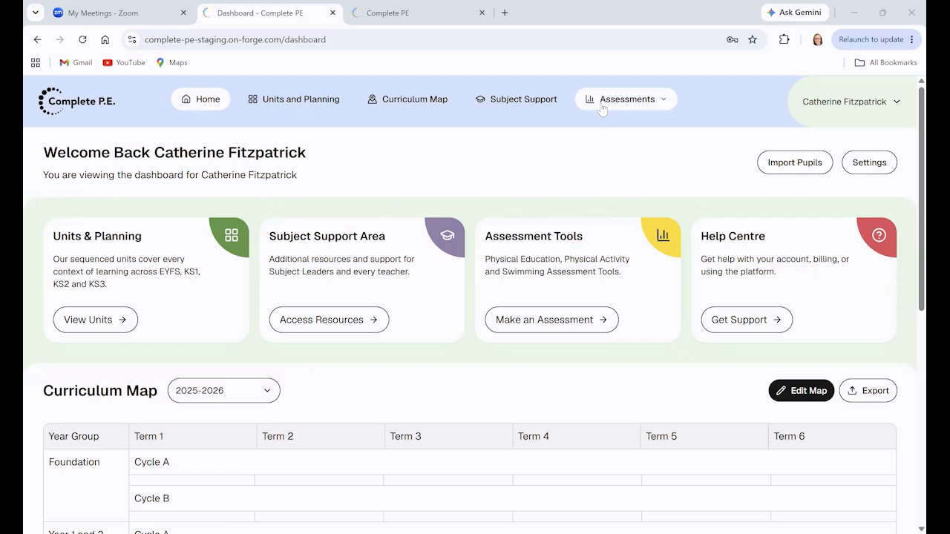
# Open the Physical Activity Assessments data and set the academic year to 2026-2027.
pyautogui.click(614, 156)
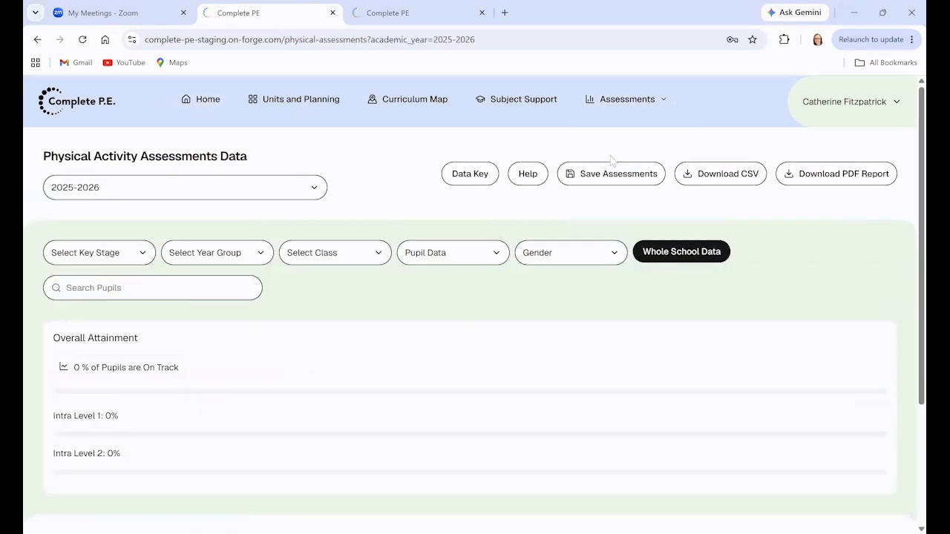
pyautogui.click(313, 195)
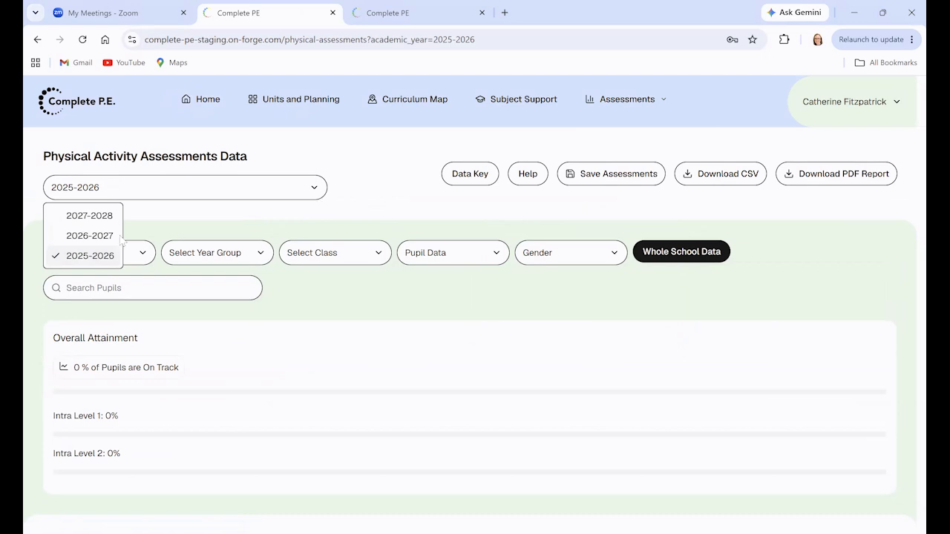
pyautogui.click(113, 236)
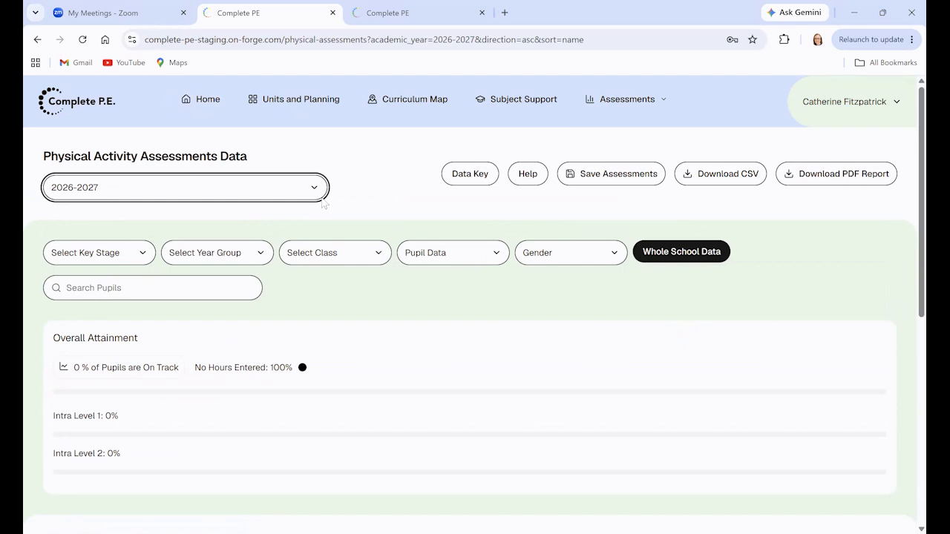
# Filter the physical activity assessments to the Year 1 year group.
pyautogui.scroll(-3, 332, 206)
pyautogui.scroll(-2, 384, 248)
pyautogui.scroll(5, 384, 248)
pyautogui.click(263, 257)
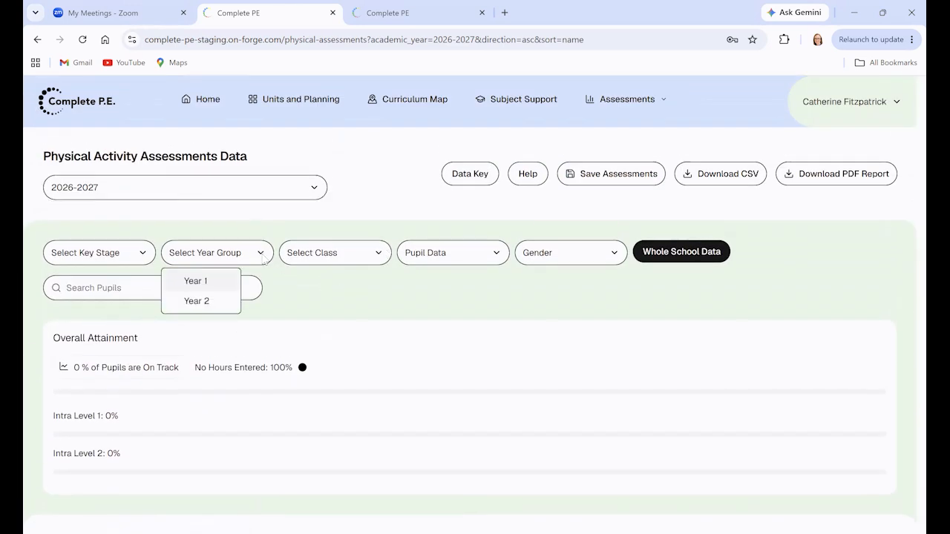
pyautogui.click(220, 282)
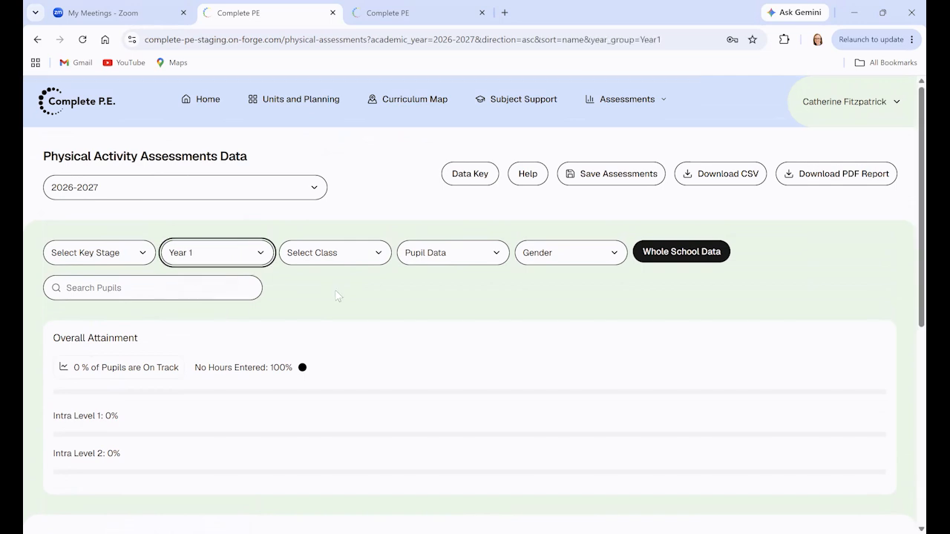
# Examine the Year 1 overall attainment summary and the pupil table's activity, hours, intra level and PA assessment columns.
pyautogui.scroll(-4, 348, 299)
pyautogui.scroll(1, 516, 310)
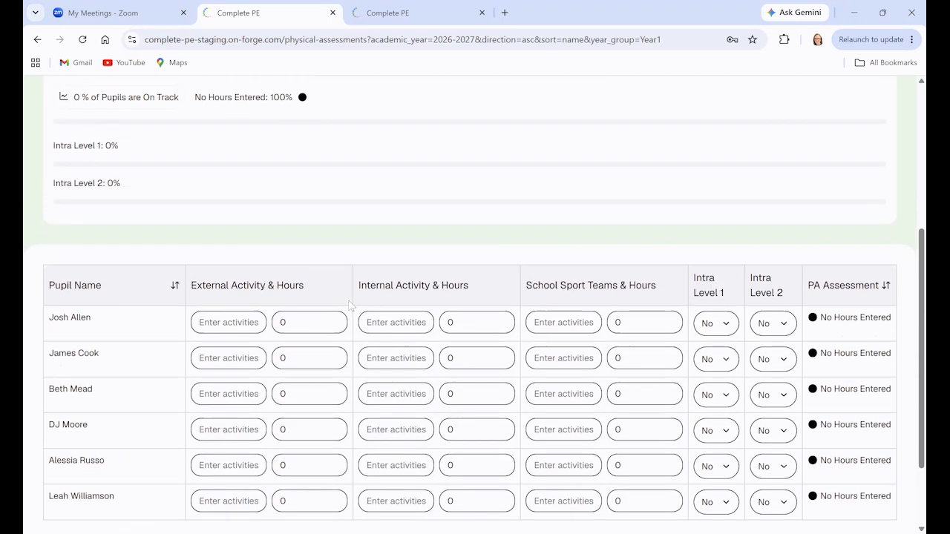
pyautogui.scroll(1, 516, 310)
pyautogui.scroll(1, 516, 310)
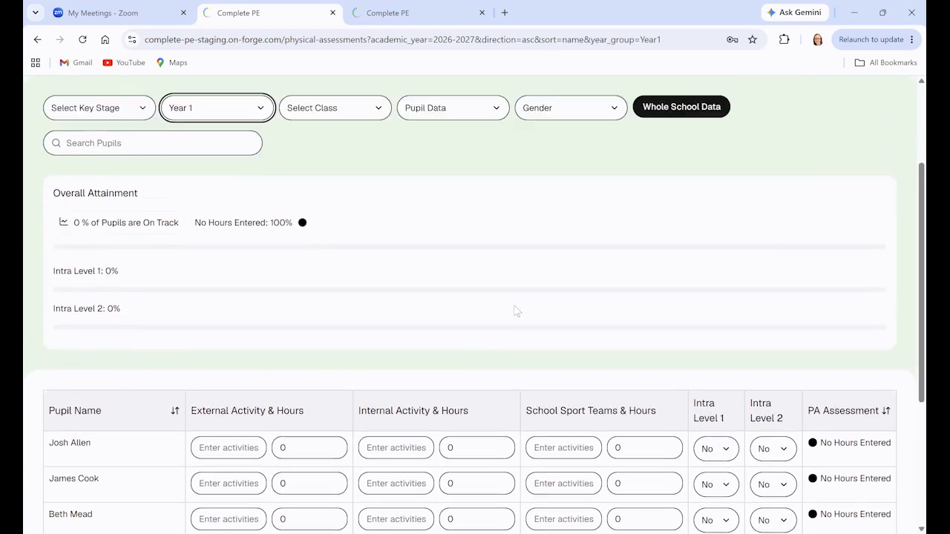
pyautogui.scroll(-2, 516, 311)
pyautogui.scroll(-2, 516, 310)
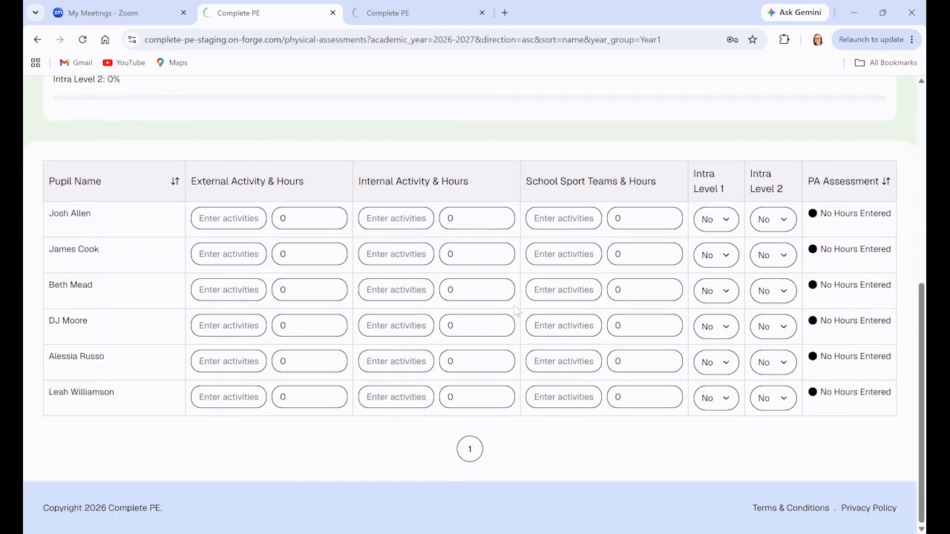
pyautogui.scroll(5, 516, 311)
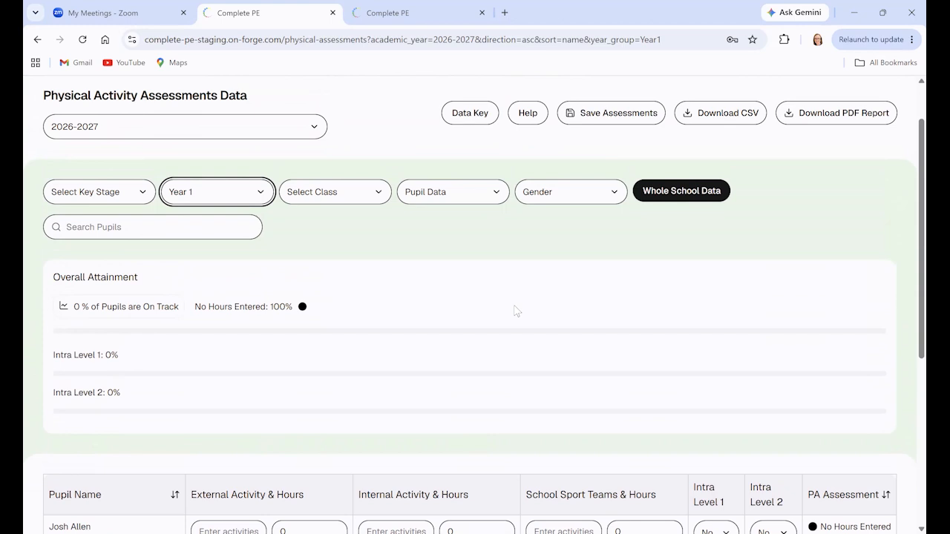
pyautogui.scroll(-3, 516, 311)
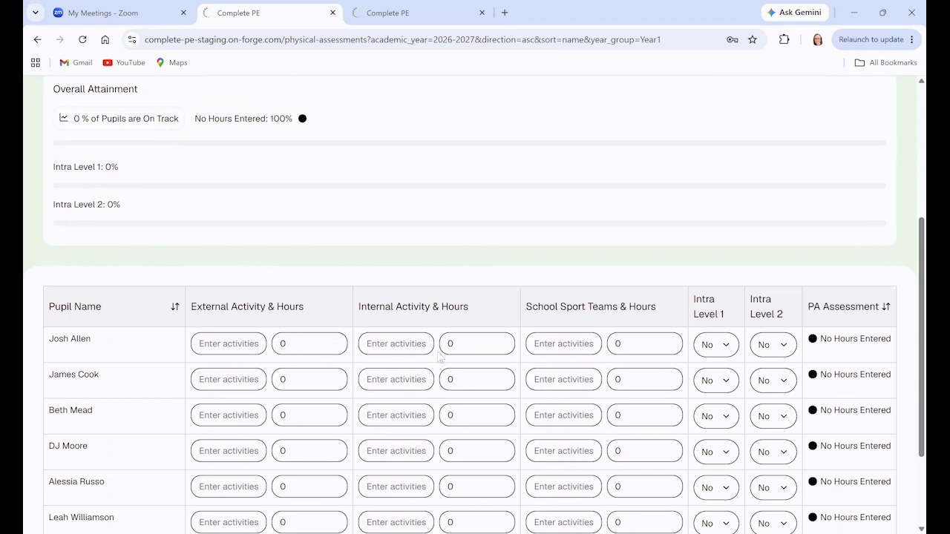
pyautogui.scroll(3, 441, 360)
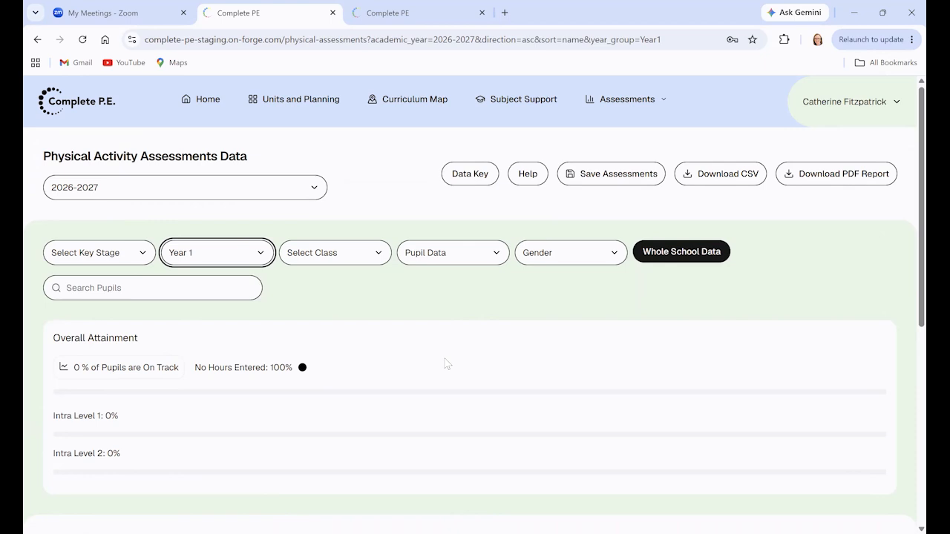
# Enter Swimming as the external activity and Netball as the internal activity for the first pupil in the table.
pyautogui.scroll(-3, 445, 364)
pyautogui.click(240, 342)
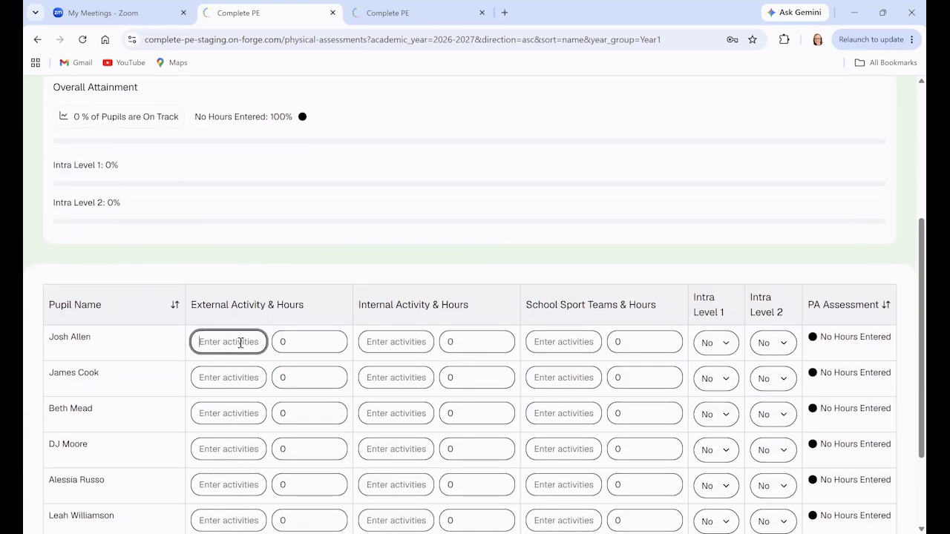
pyautogui.write('Swimming')
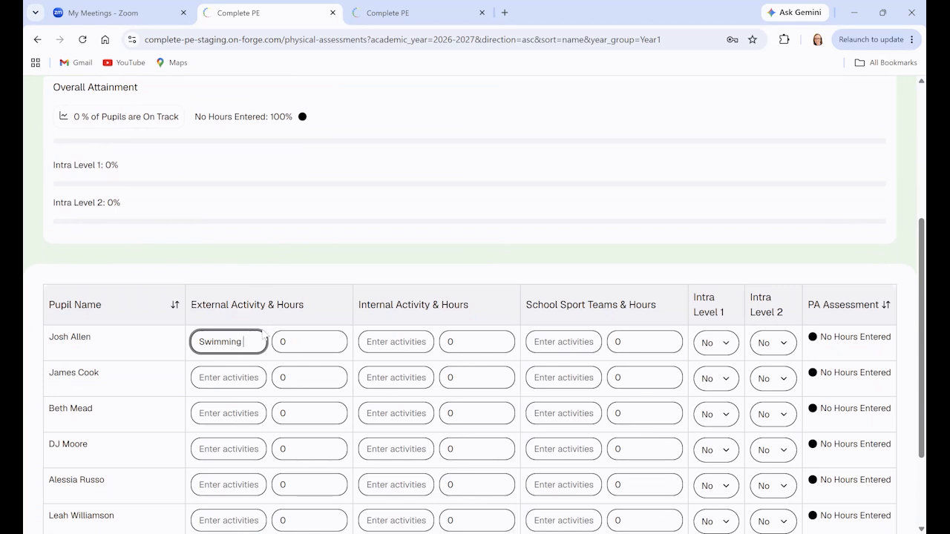
pyautogui.click(377, 341)
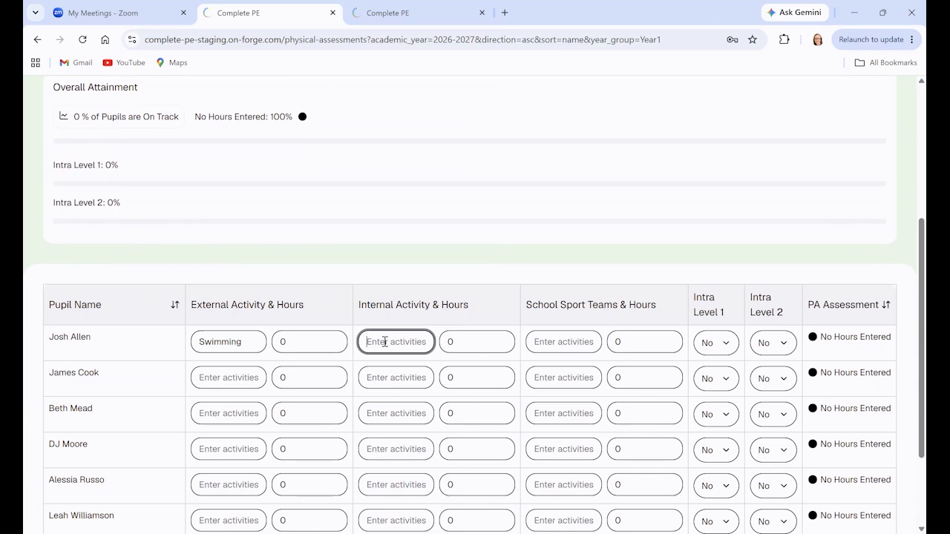
pyautogui.write('Netball')
# Replace the first pupil's external and internal activity entries with Y.
pyautogui.moveTo(247, 341); pyautogui.dragTo(192, 343)
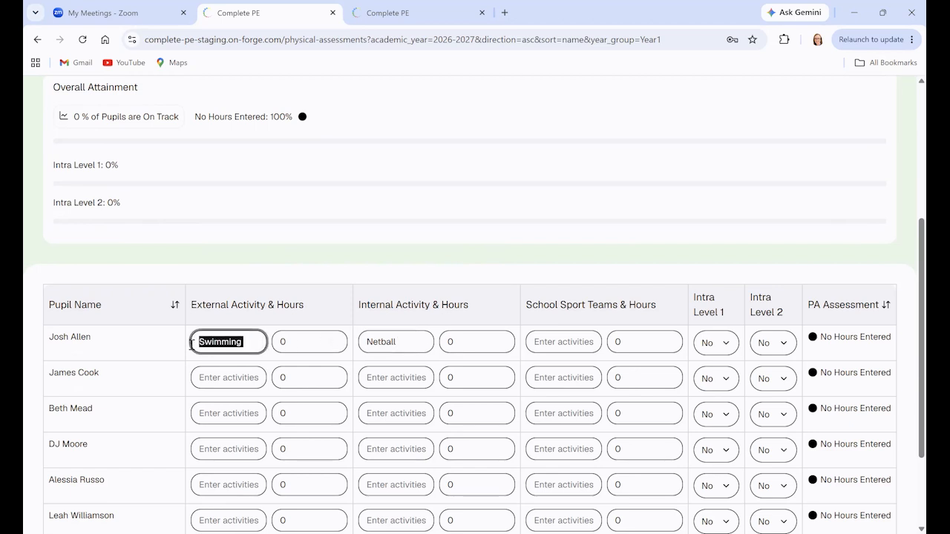
pyautogui.write('Y')
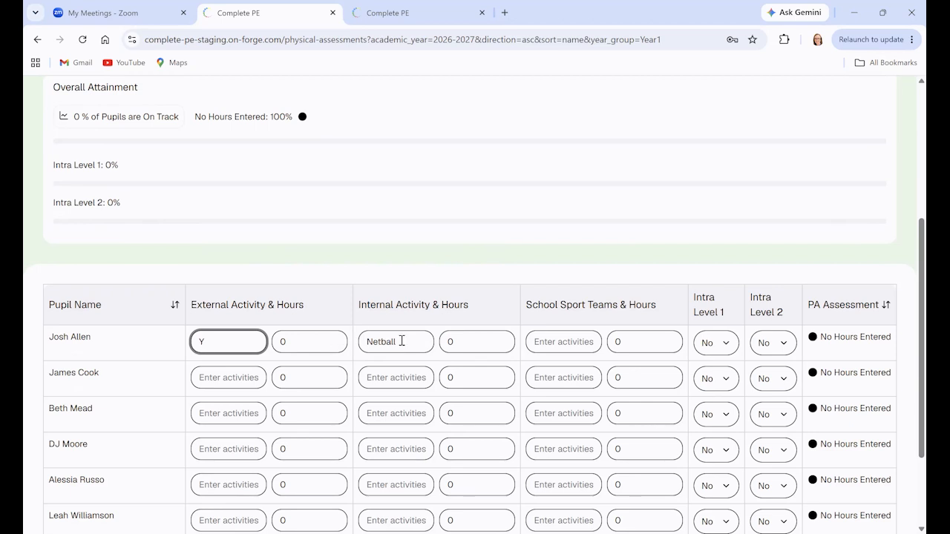
pyautogui.moveTo(401, 341); pyautogui.dragTo(357, 343)
pyautogui.write('Y')
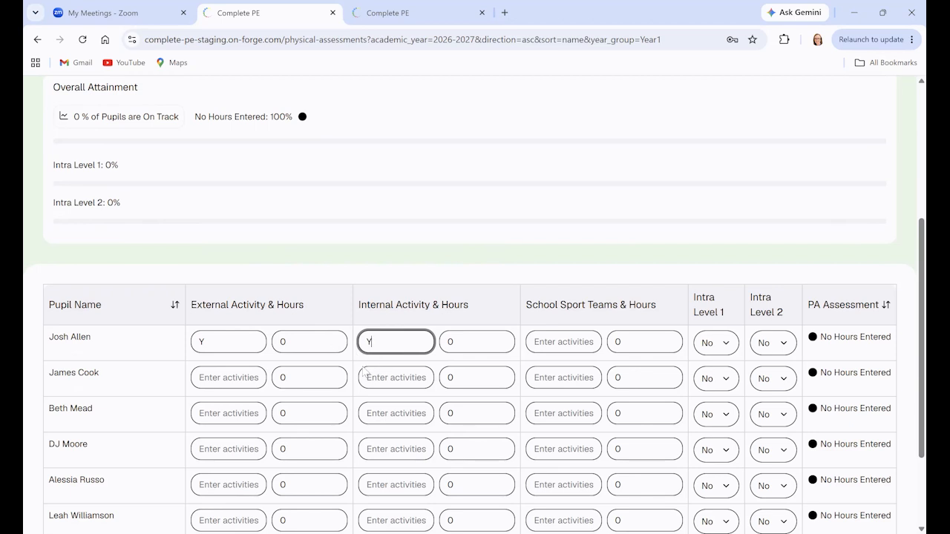
# Set the first pupil's external activity hours to 2.
pyautogui.scroll(1, 378, 375)
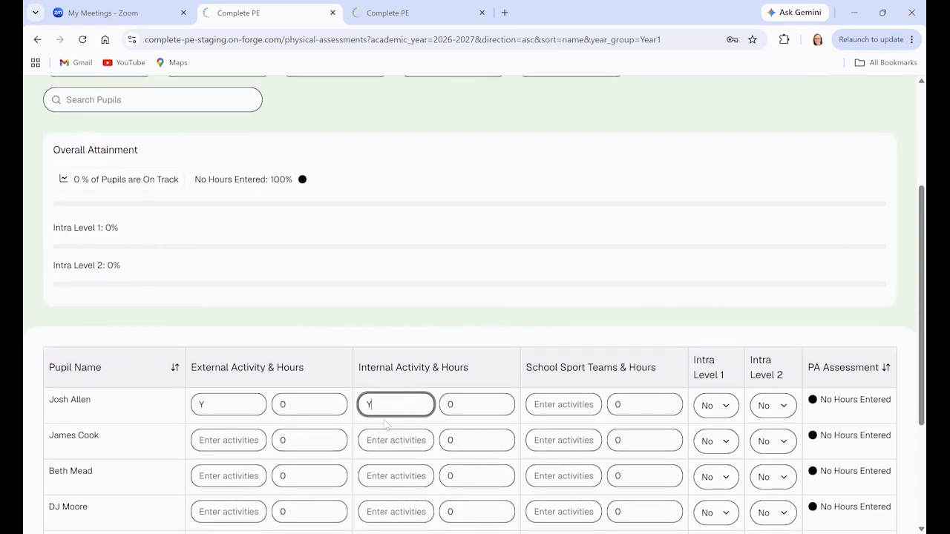
pyautogui.click(310, 406)
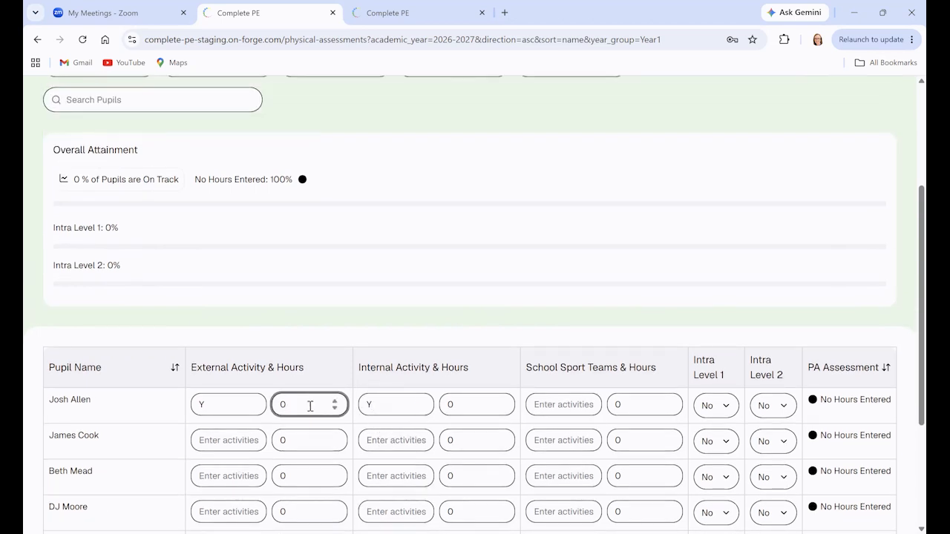
pyautogui.press('BackSpace')
pyautogui.write('2')
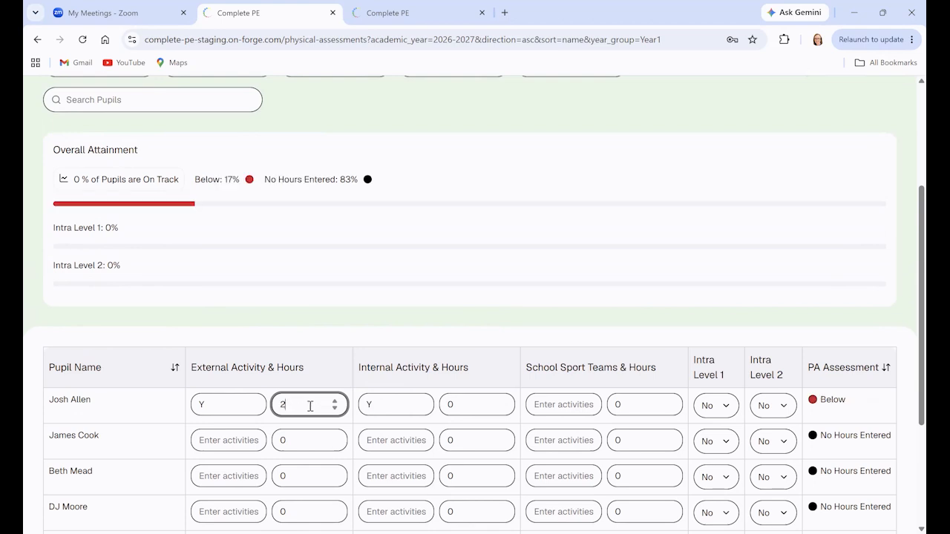
pyautogui.click(370, 404)
pyautogui.press('BackSpace')
pyautogui.write('3')
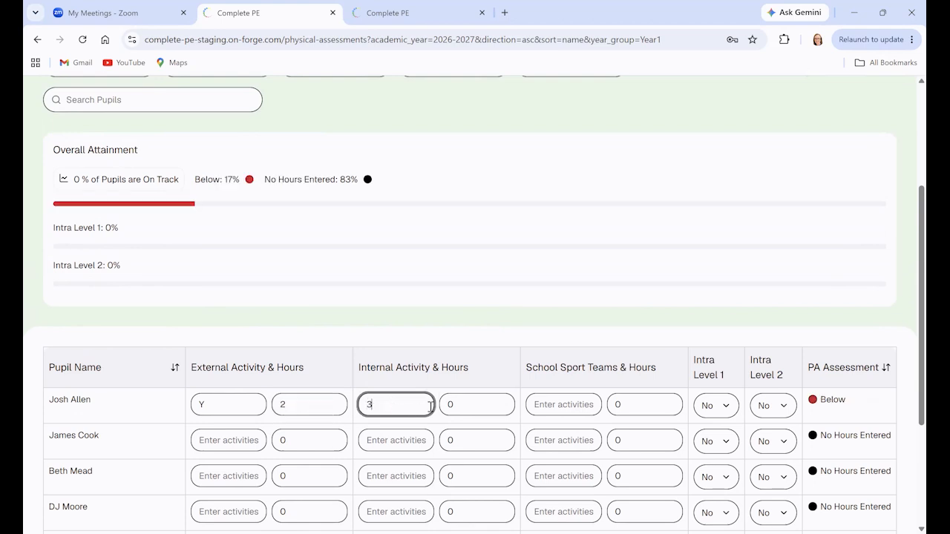
pyautogui.press('BackSpace')
pyautogui.write('Y')
# Set the first pupil's internal activity hours to 3.
pyautogui.click(460, 397)
pyautogui.press('BackSpace')
pyautogui.write('3')
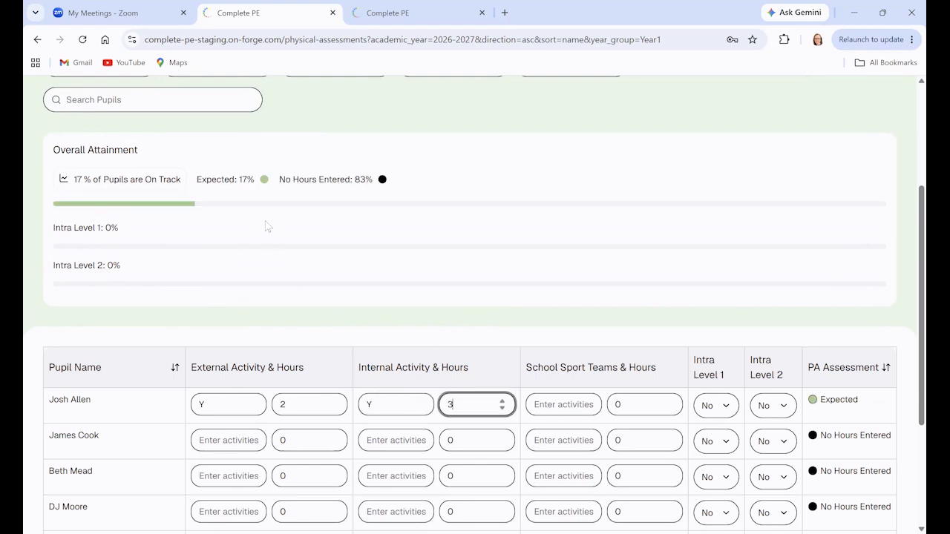
# Save the Year 1 physical activity assessments.
pyautogui.scroll(1, 262, 228)
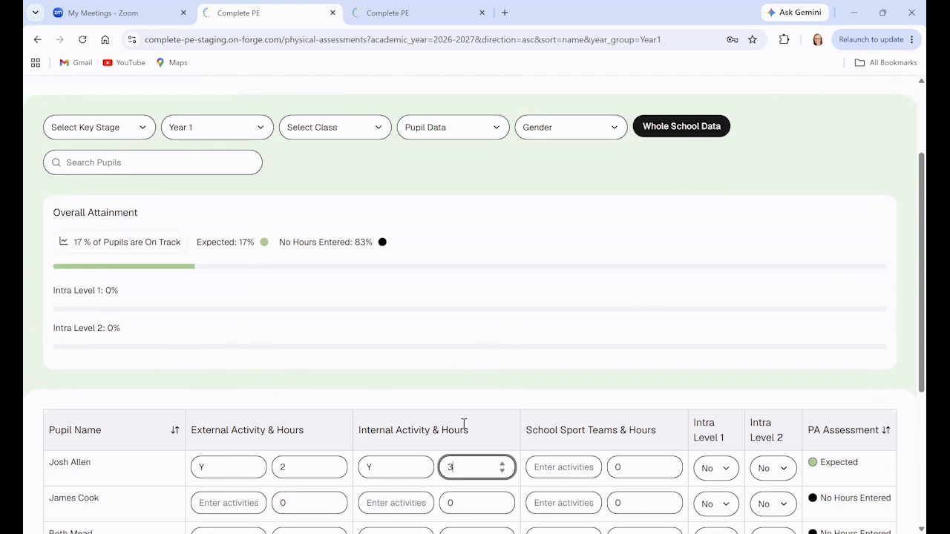
pyautogui.scroll(1, 568, 420)
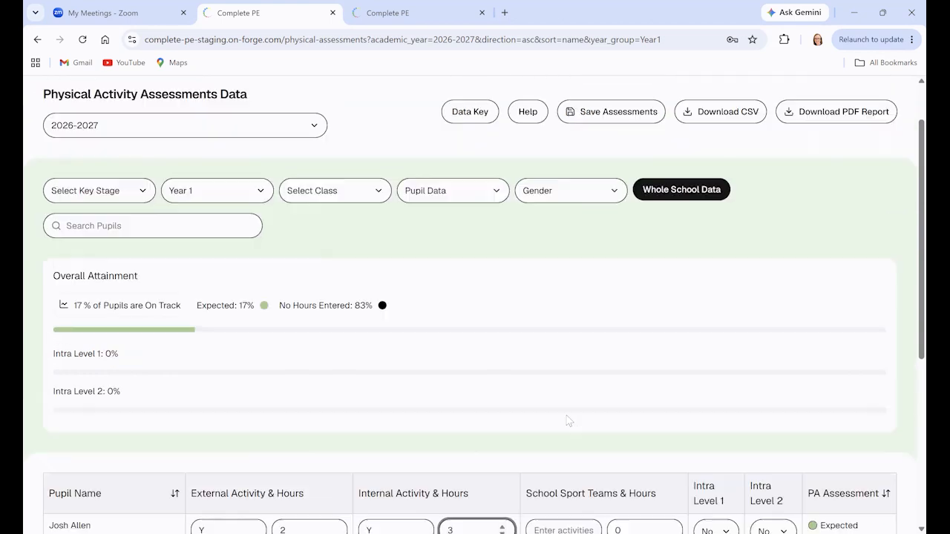
pyautogui.scroll(1, 568, 421)
pyautogui.click(572, 178)
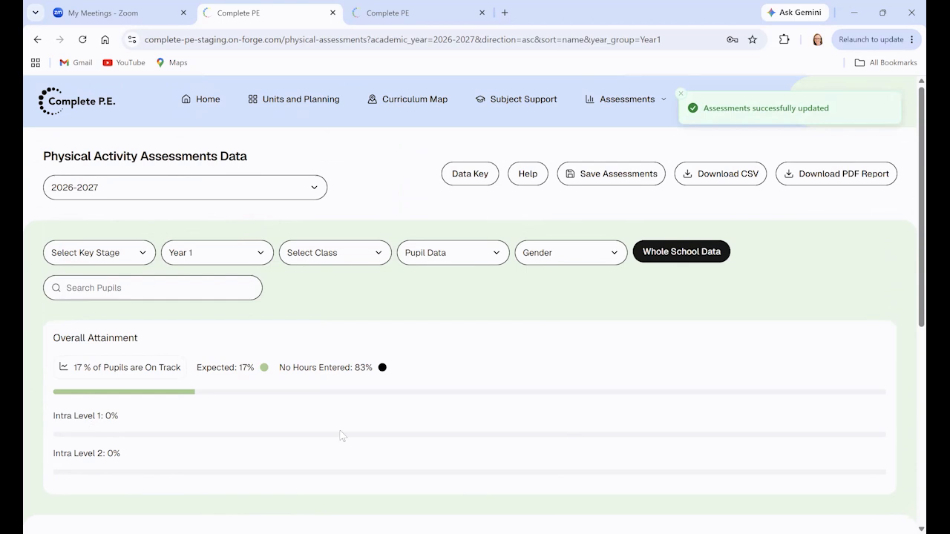
# Set both Intra Level 1 and Intra Level 2 to Yes for the first pupil.
pyautogui.scroll(-1, 261, 406)
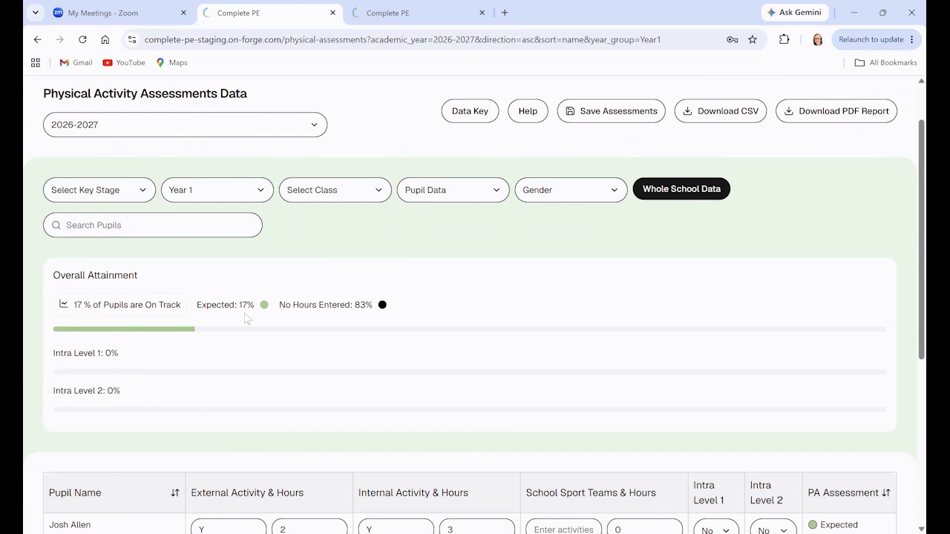
pyautogui.scroll(-2, 247, 317)
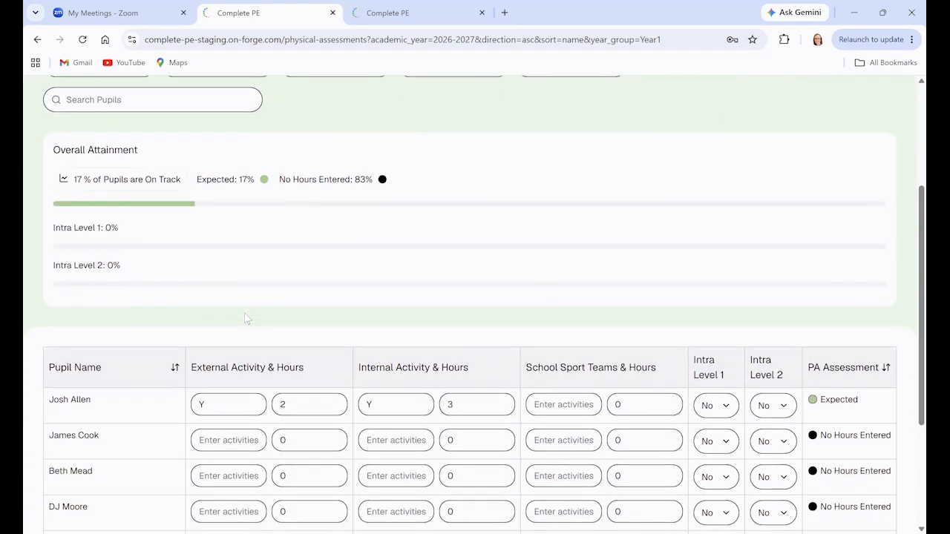
pyautogui.scroll(-1, 247, 318)
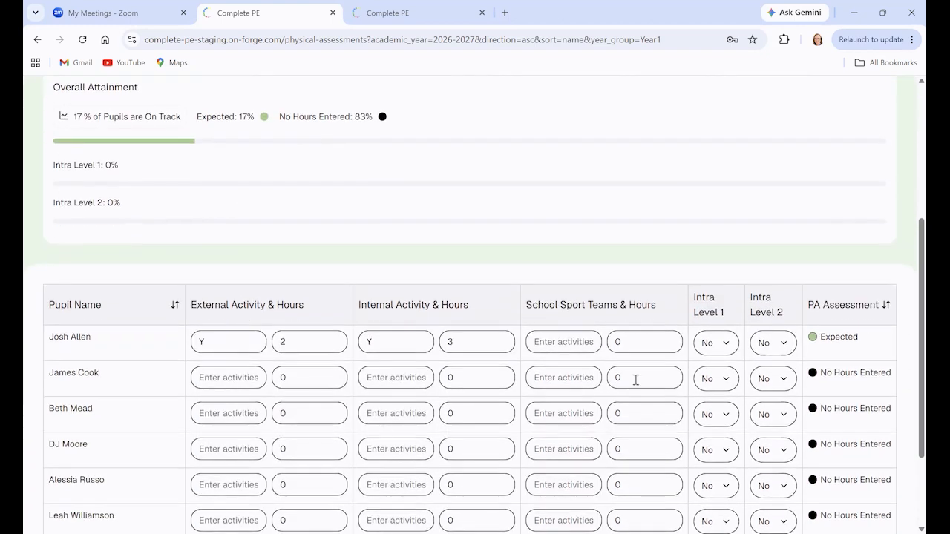
pyautogui.click(720, 343)
pyautogui.click(728, 372)
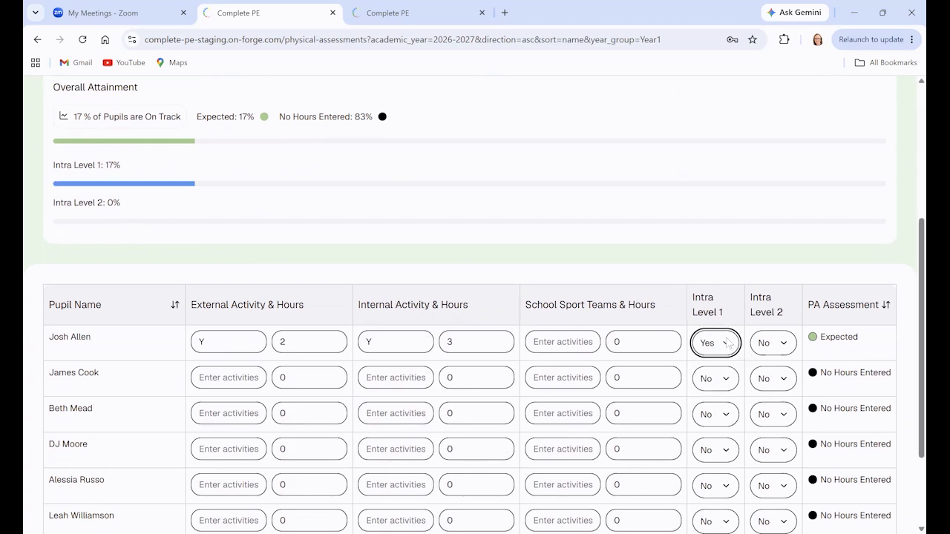
pyautogui.click(788, 349)
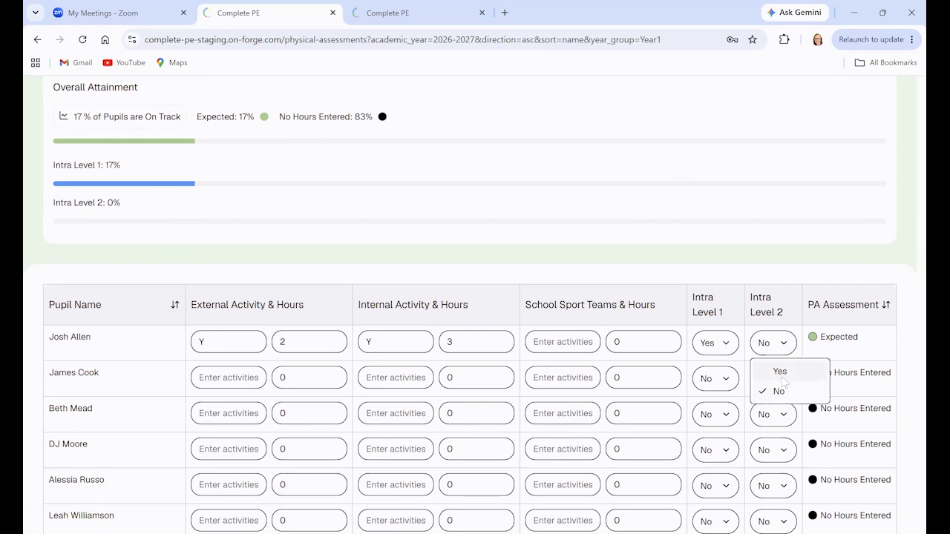
pyautogui.click(781, 373)
# Show the whole school data and review its overall attainment and intra level figures.
pyautogui.scroll(2, 260, 341)
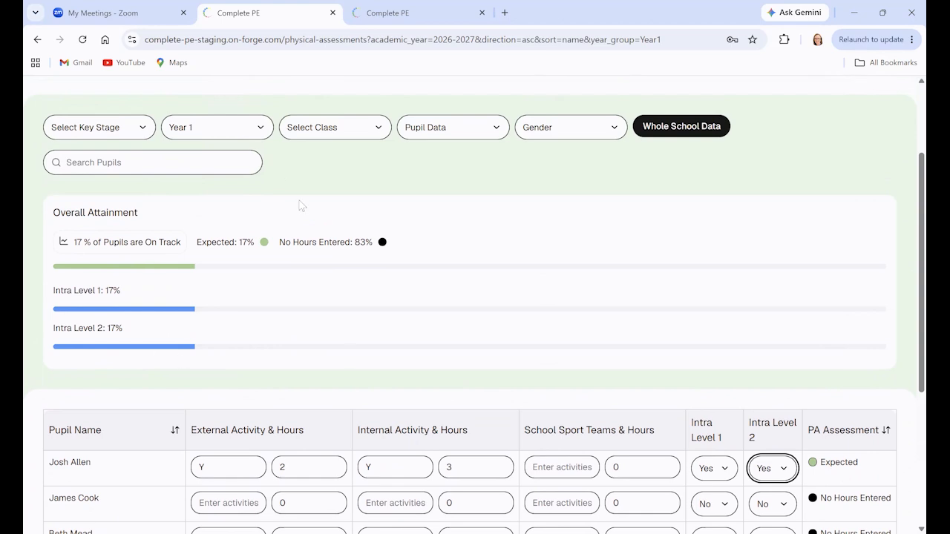
pyautogui.scroll(1, 299, 200)
pyautogui.click(705, 192)
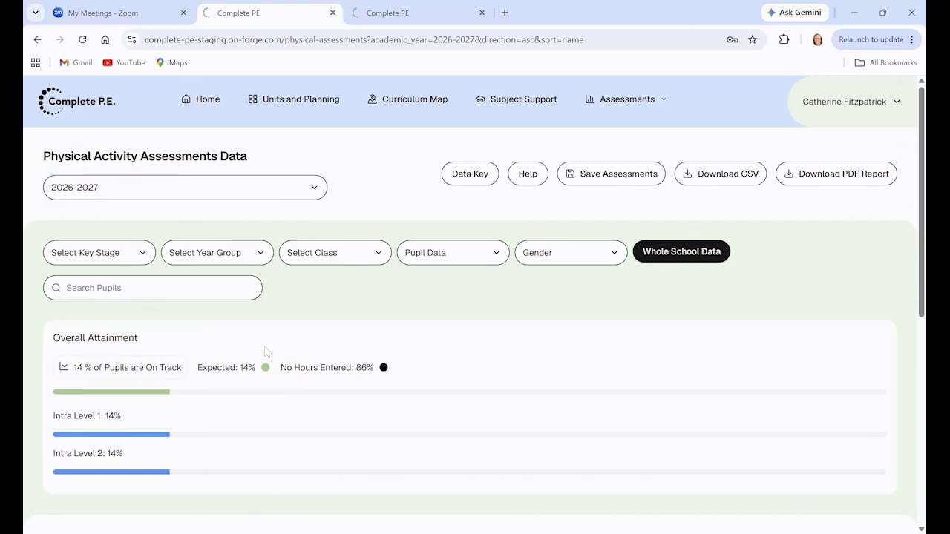
pyautogui.scroll(-2, 187, 386)
pyautogui.scroll(1, 222, 330)
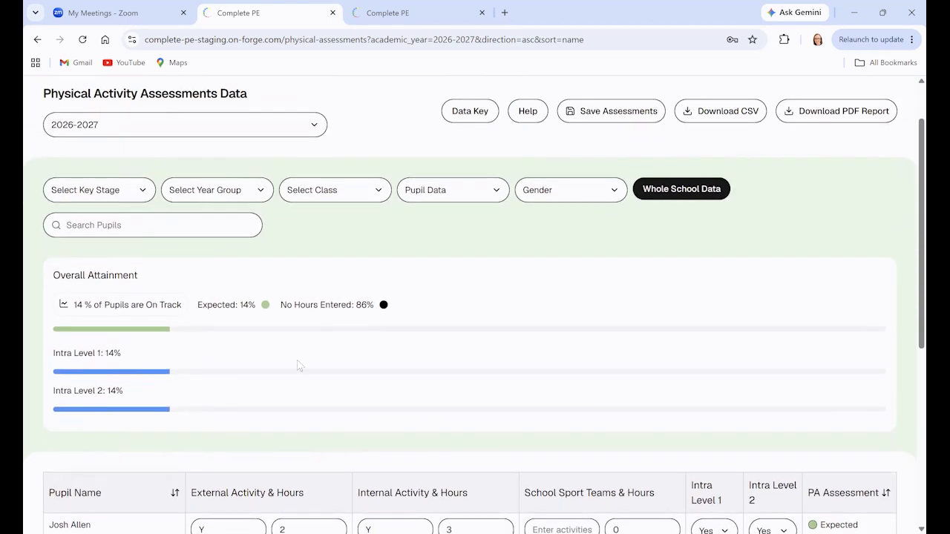
# Limit the whole school assessment data to the Year 1 year group again.
pyautogui.click(262, 192)
pyautogui.click(215, 218)
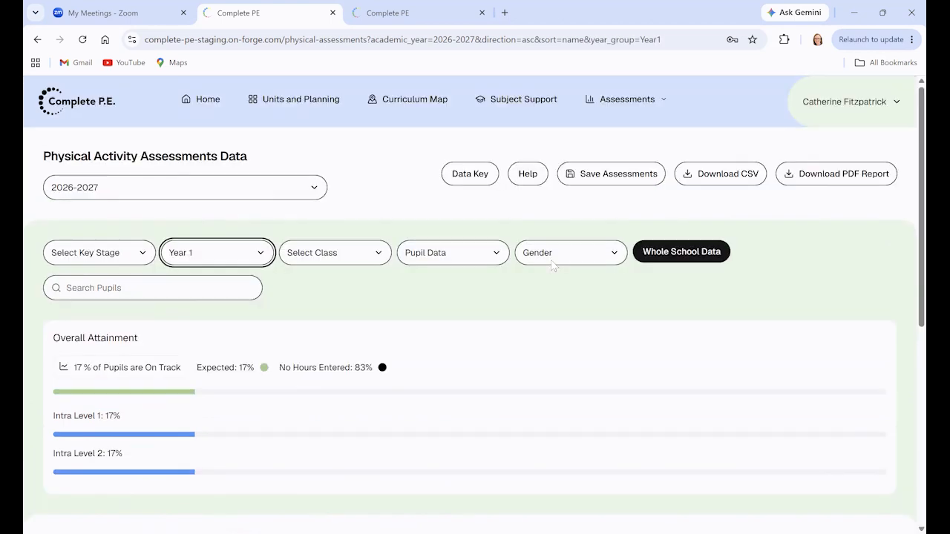
pyautogui.scroll(-3, 553, 266)
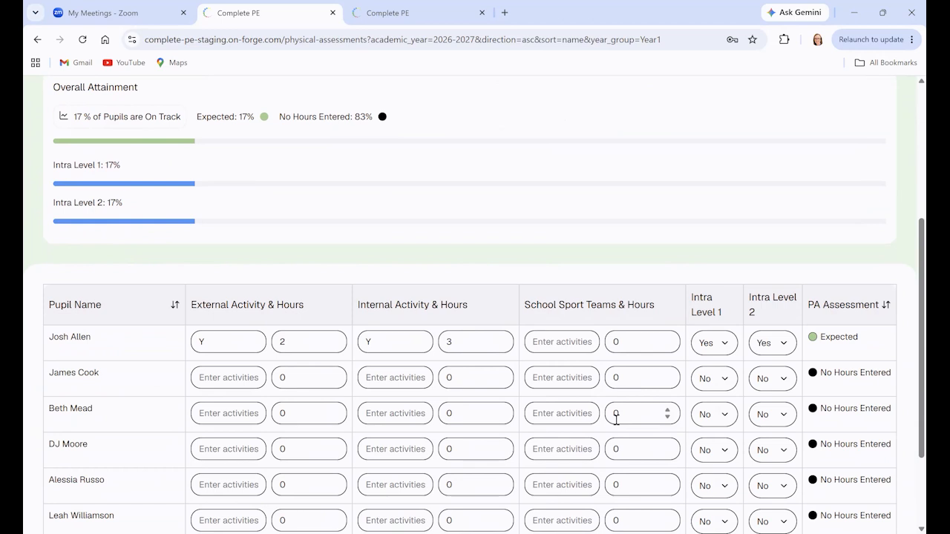
# Review the data key explaining the attainment bands by weekly active hours, then close it.
pyautogui.scroll(3, 687, 424)
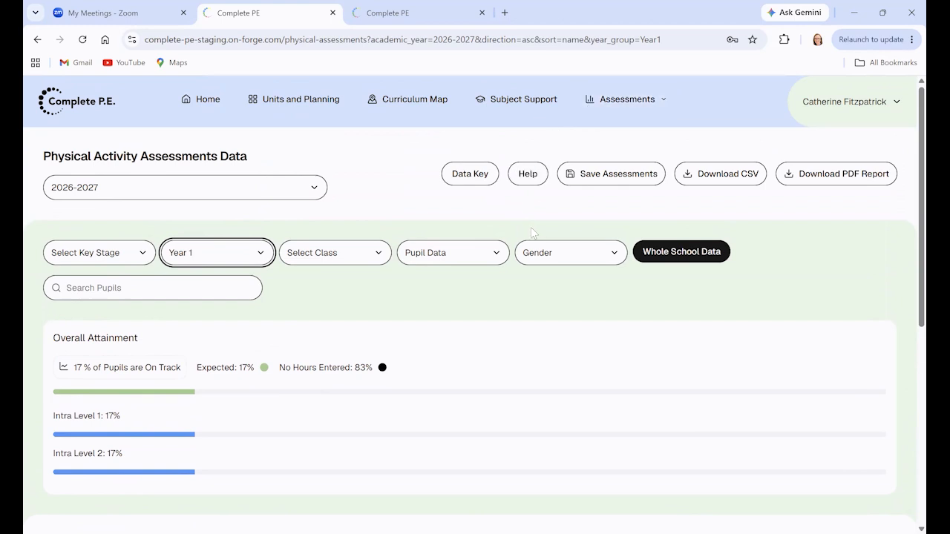
pyautogui.click(467, 180)
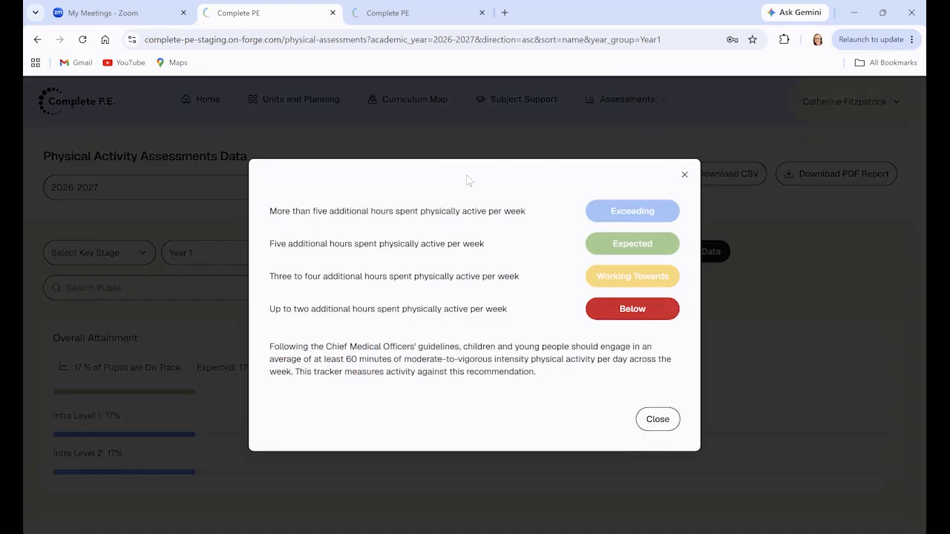
pyautogui.click(684, 176)
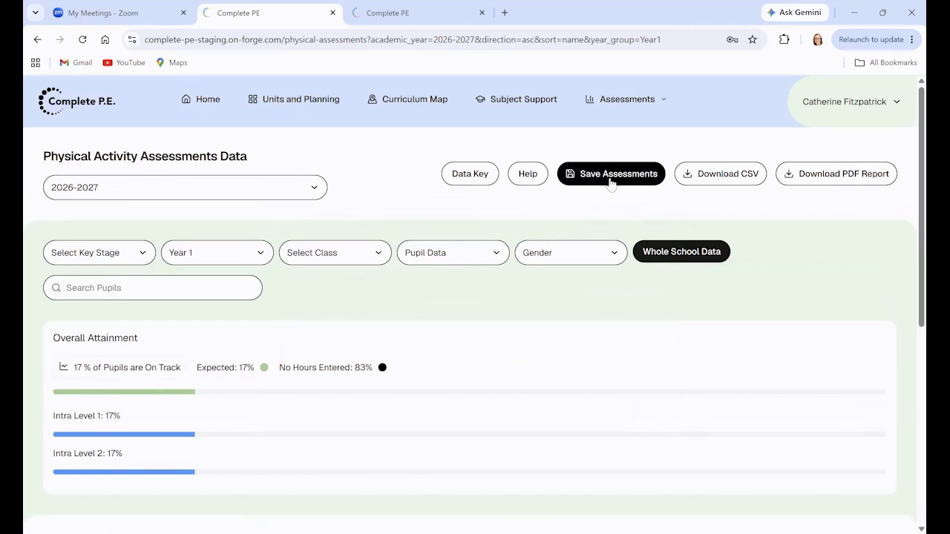